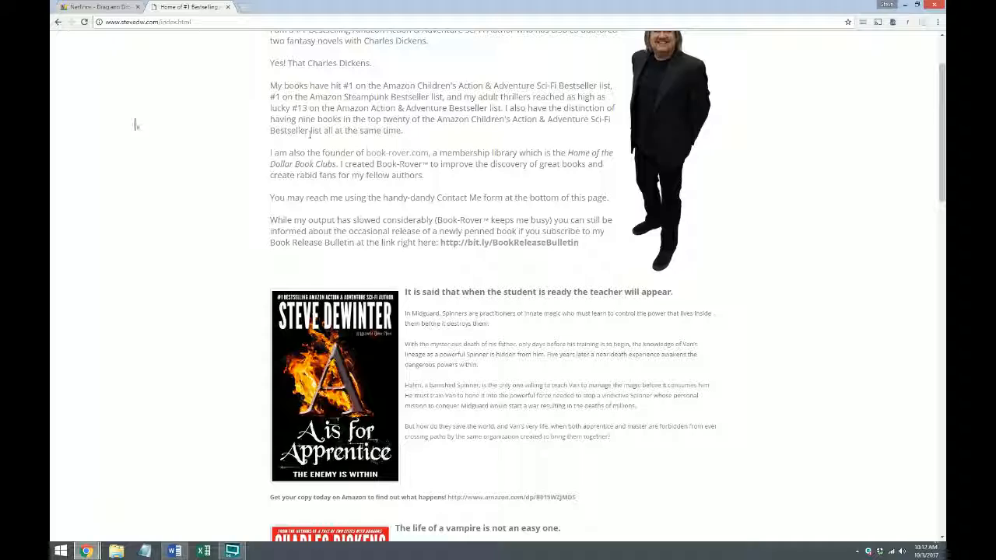
Look over the book listings on the live author home page and switch to the Weebly editor at the Oliver Twist listing
{"action": "scroll", "coordinate": [164, 141], "scroll_direction": "up", "scroll_amount": 1}
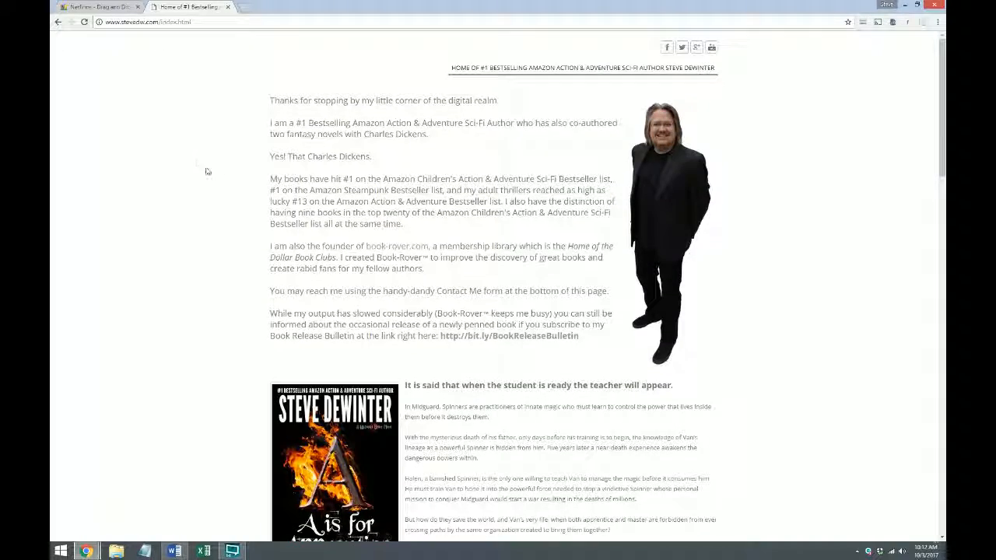
{"action": "scroll", "coordinate": [210, 172], "scroll_direction": "down", "scroll_amount": 2}
{"action": "scroll", "coordinate": [210, 172], "scroll_direction": "down", "scroll_amount": 3}
{"action": "scroll", "coordinate": [198, 175], "scroll_direction": "down", "scroll_amount": 1}
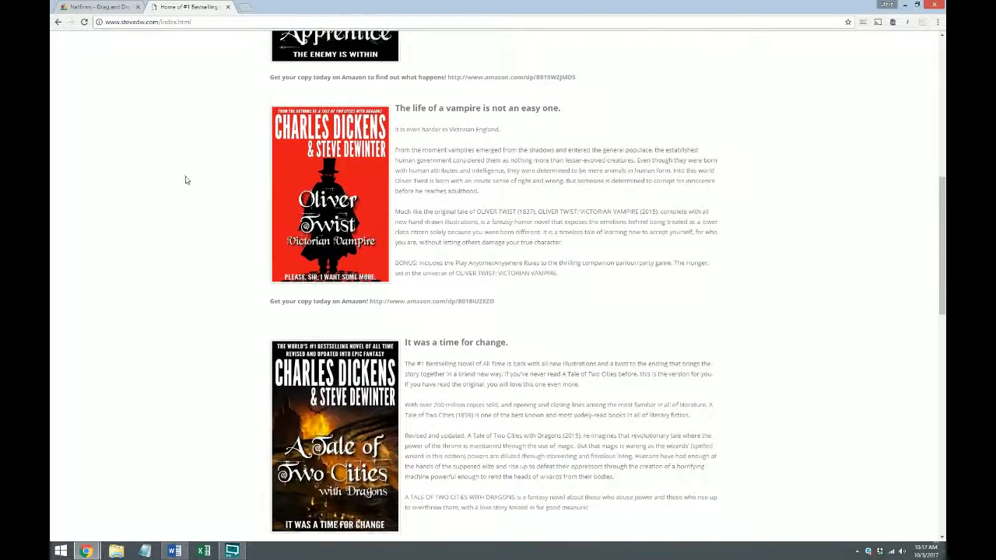
{"action": "scroll", "coordinate": [185, 179], "scroll_direction": "up", "scroll_amount": 1}
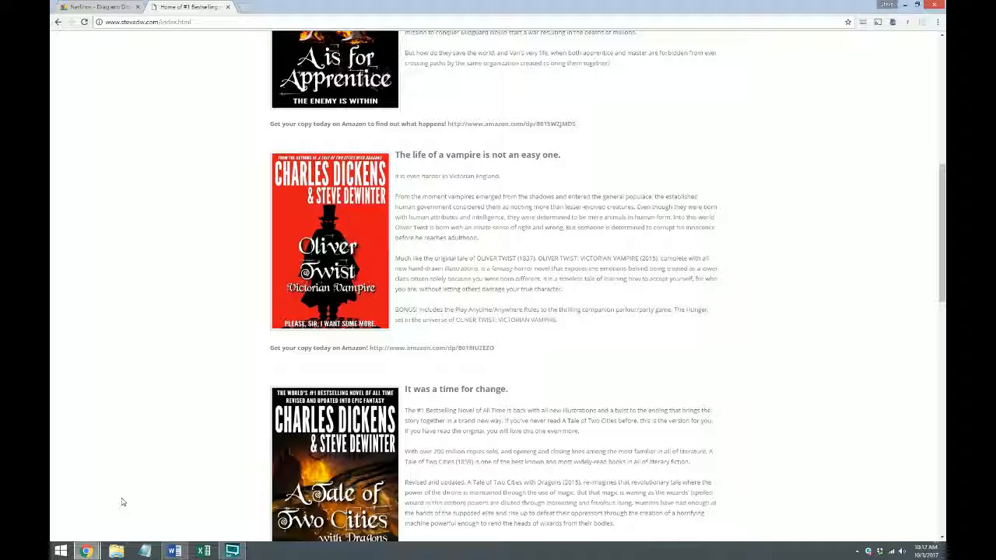
{"action": "left_click", "coordinate": [85, 551]}
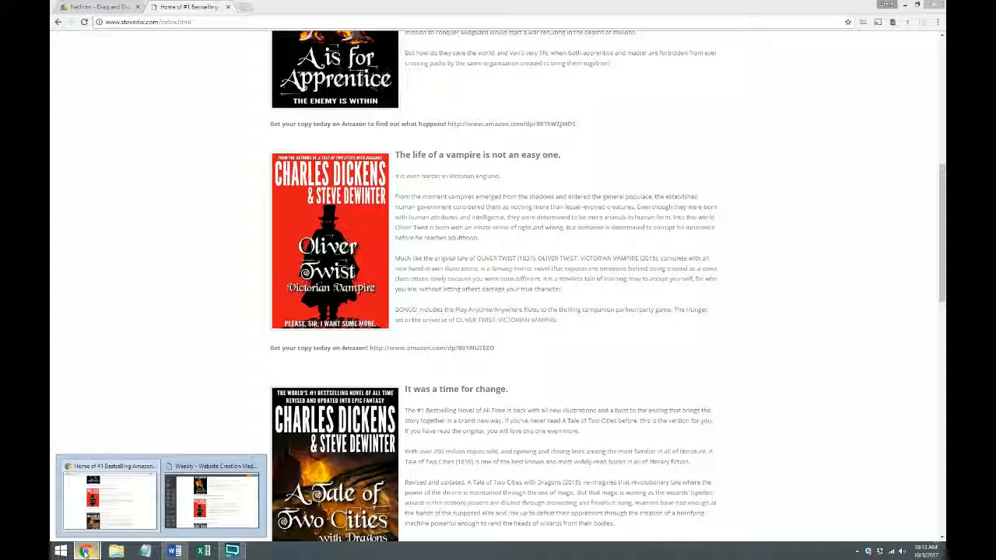
{"action": "left_click", "coordinate": [214, 501]}
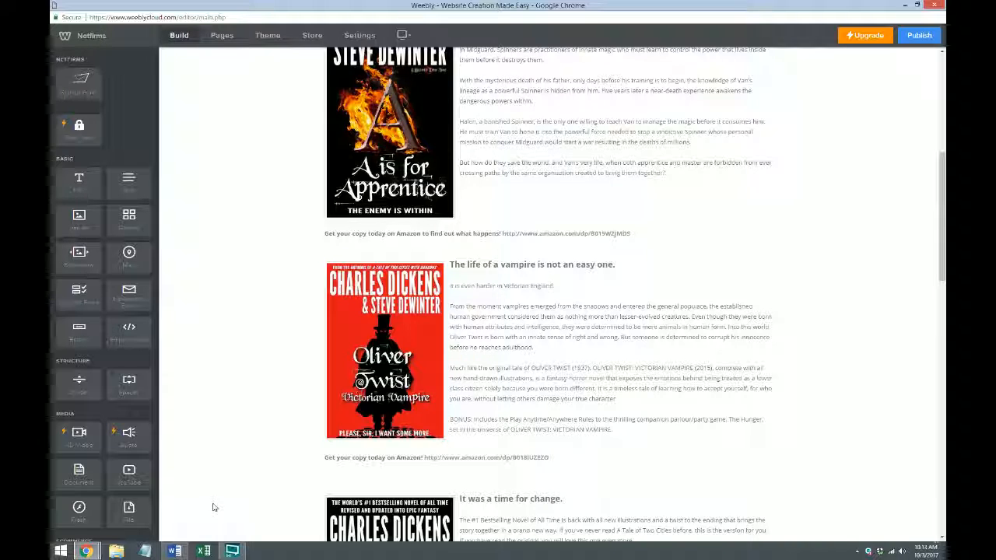
{"action": "scroll", "coordinate": [562, 323], "scroll_direction": "down", "scroll_amount": 1}
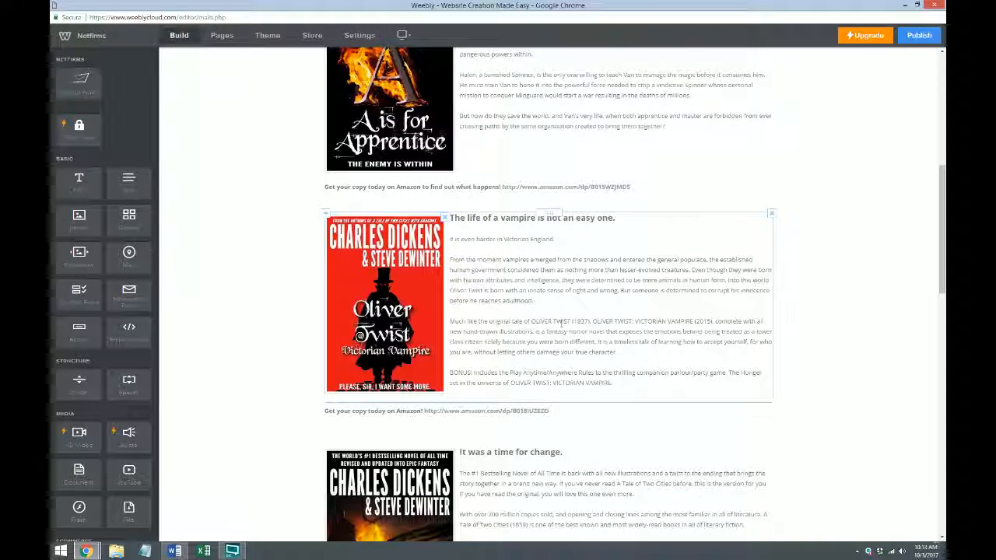
Switch to the Word document and copy the entire Cloud|Book widget HTML code for the Oliver Twist preview
{"action": "left_click", "coordinate": [176, 552]}
{"action": "left_click", "coordinate": [743, 155]}
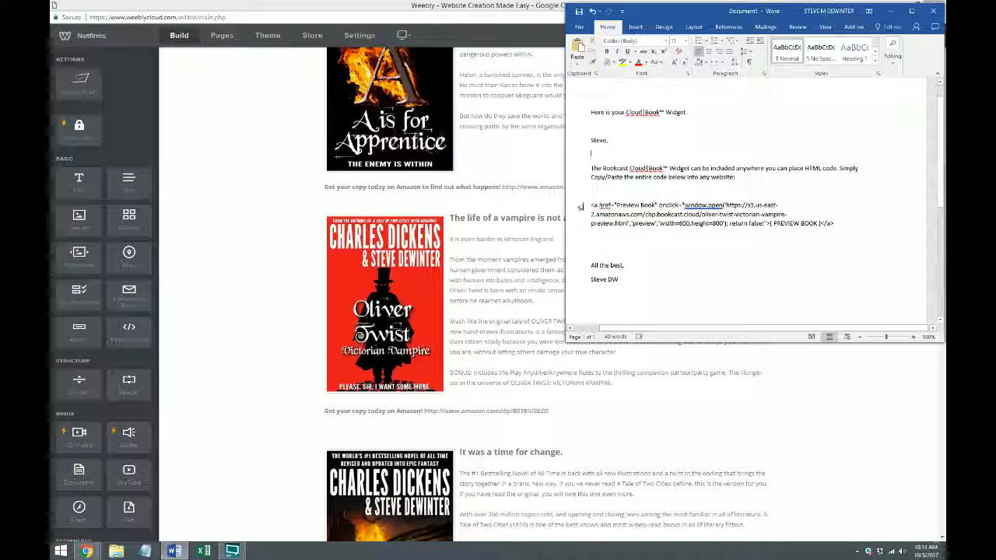
{"action": "left_click_drag", "start_coordinate": [589, 205], "coordinate": [836, 223]}
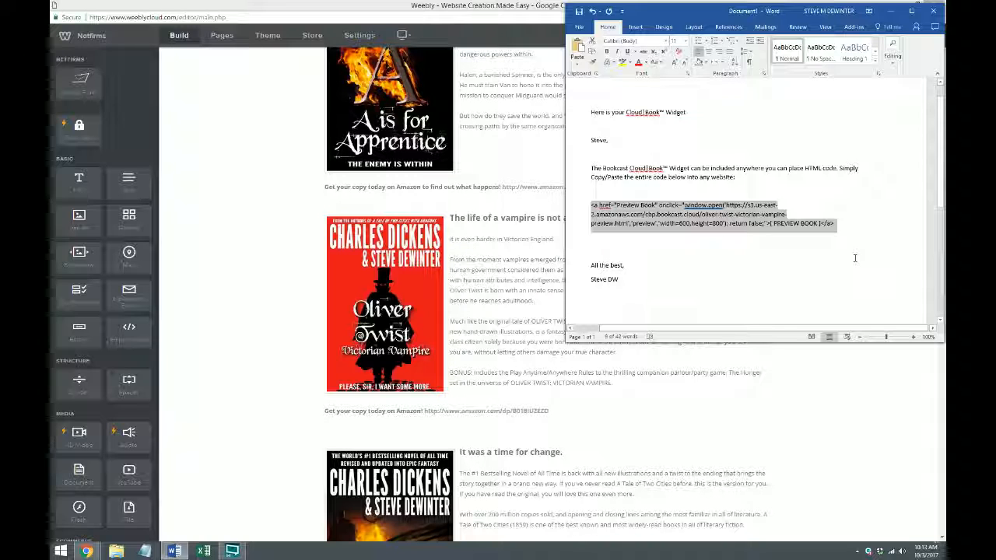
{"action": "left_click", "coordinate": [761, 207]}
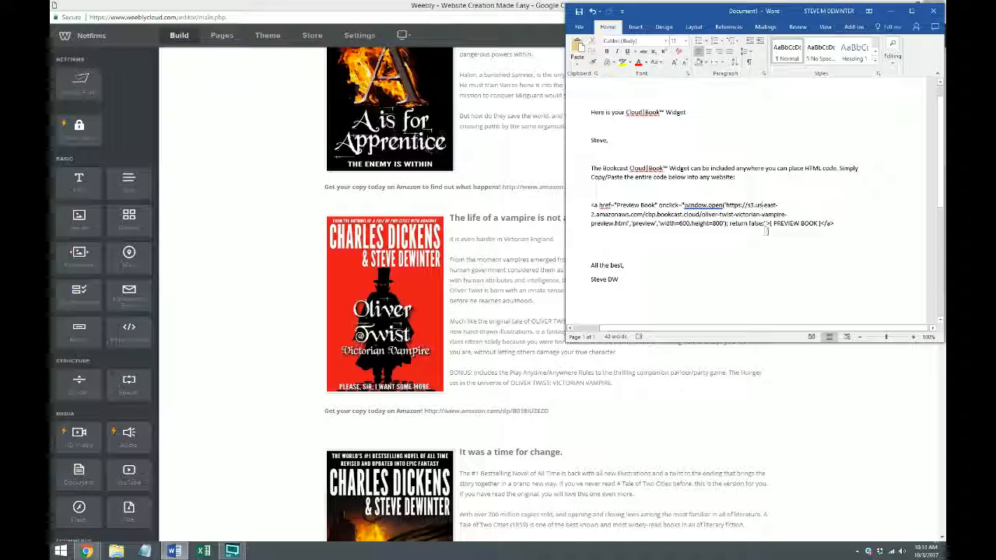
{"action": "left_click_drag", "start_coordinate": [770, 224], "coordinate": [819, 224]}
{"action": "left_click", "coordinate": [785, 224]}
{"action": "left_click_drag", "start_coordinate": [589, 204], "coordinate": [842, 226]}
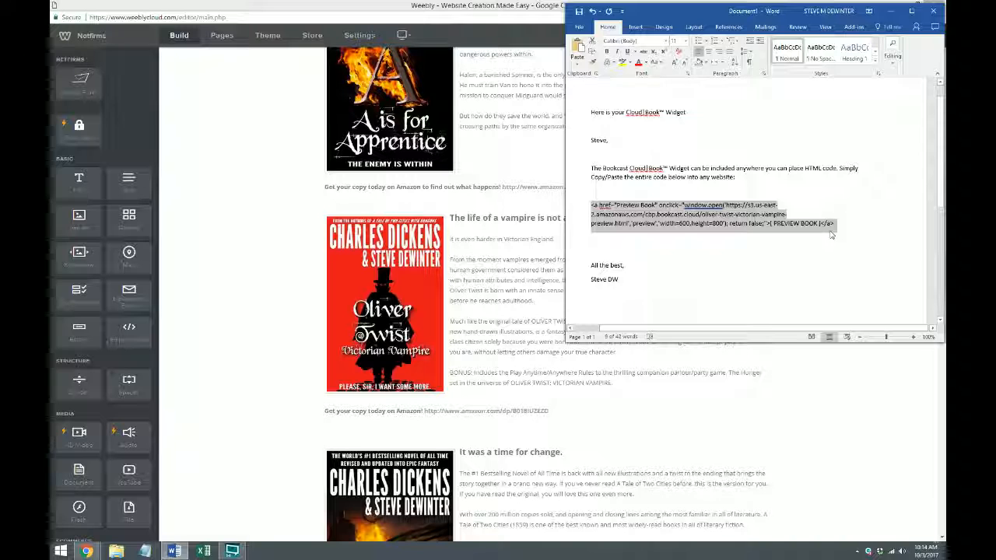
Return to the Weebly editor and add an Embed Code element between the Oliver Twist description and its Amazon link line
{"action": "left_click", "coordinate": [523, 281]}
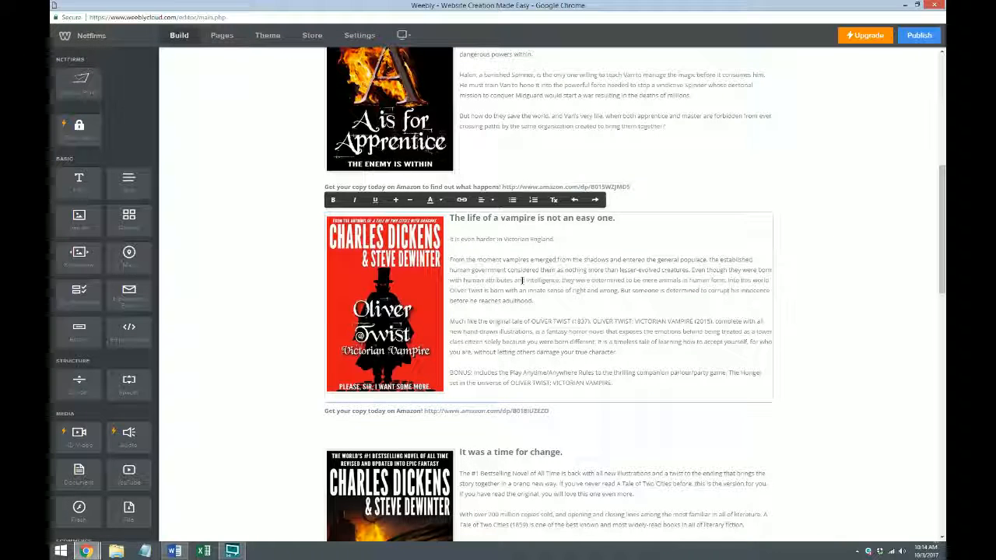
{"action": "left_click", "coordinate": [222, 275]}
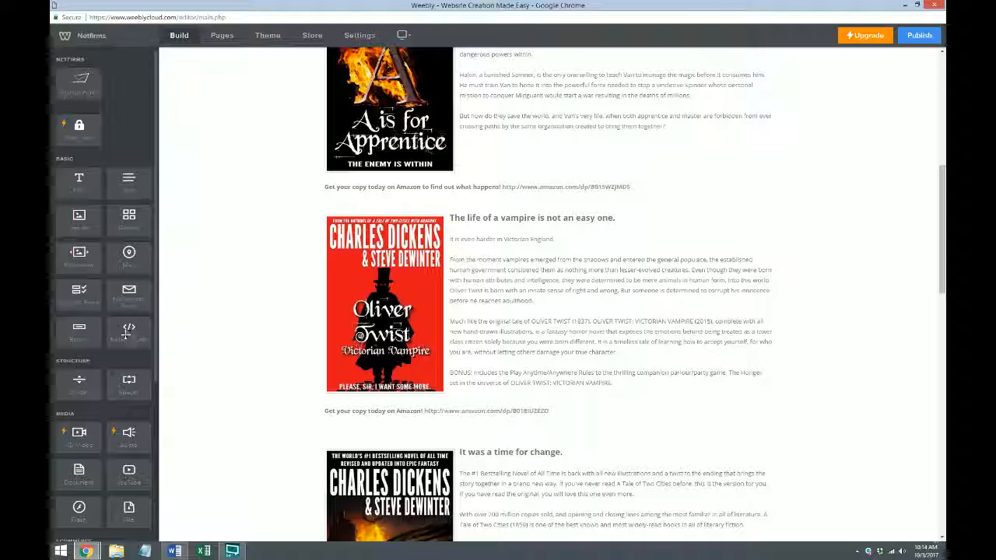
{"action": "left_click_drag", "start_coordinate": [128, 333], "coordinate": [540, 396]}
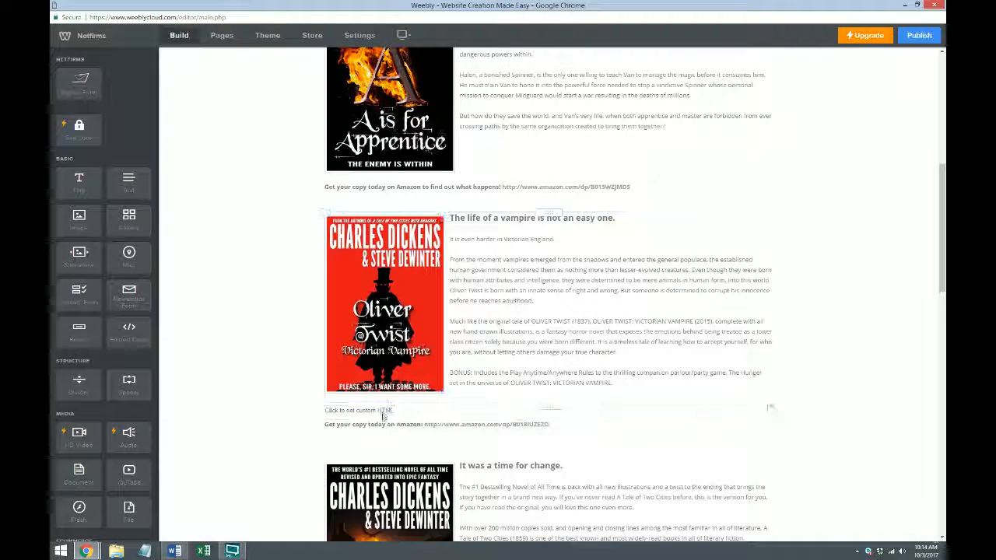
Replace the new element's placeholder with the copied widget code for the [ PREVIEW BOOK ] link
{"action": "left_click", "coordinate": [382, 417]}
{"action": "left_click", "coordinate": [551, 277]}
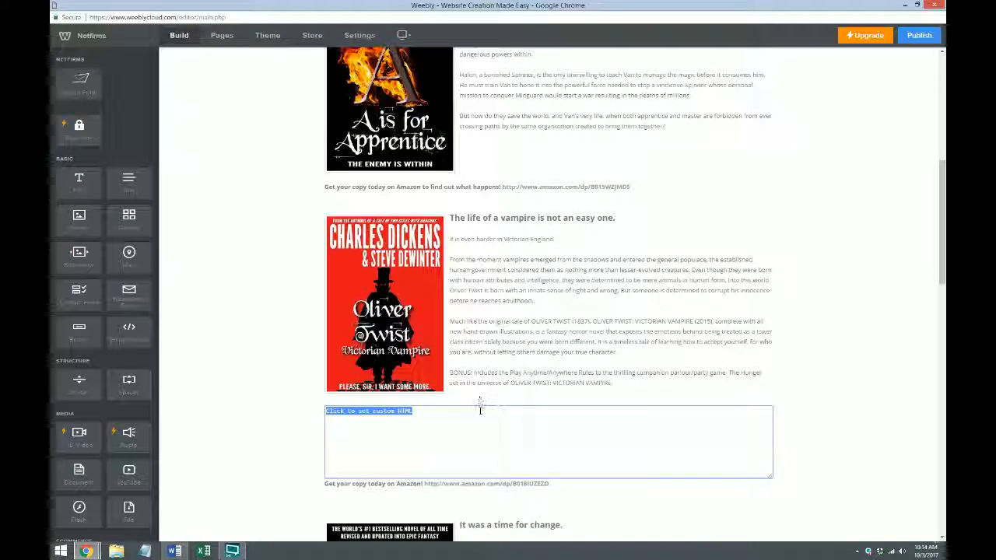
{"action": "type", "text": "<a href=\"Preview Book\" onclick=\"window.open('https://s3.us-east-2.amazonaws.com/cbp.bookcast.cloud/oliver-twist-victorian-vampire-preview.html','preview','width=800,height=800'); return false;\">[ PREVIEW BOOK ]</a>"}
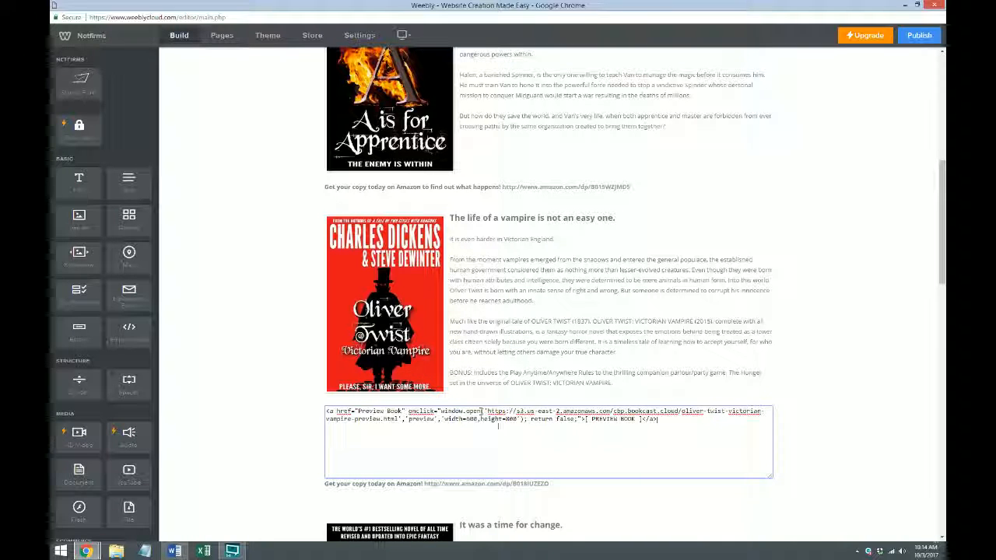
{"action": "left_click", "coordinate": [860, 444]}
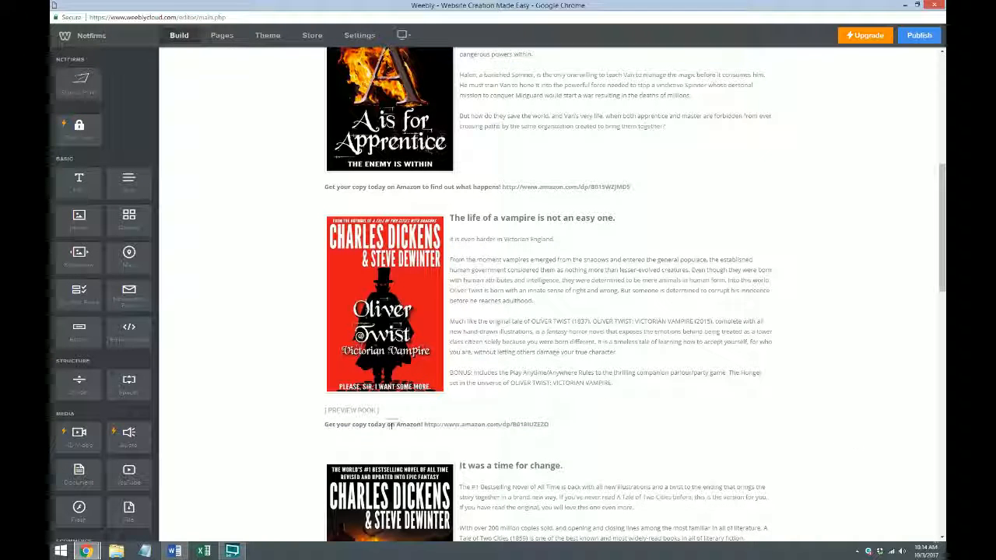
Publish the site, dismiss the publishing dialog, and reload the live home page in the other browser window
{"action": "left_click", "coordinate": [918, 35]}
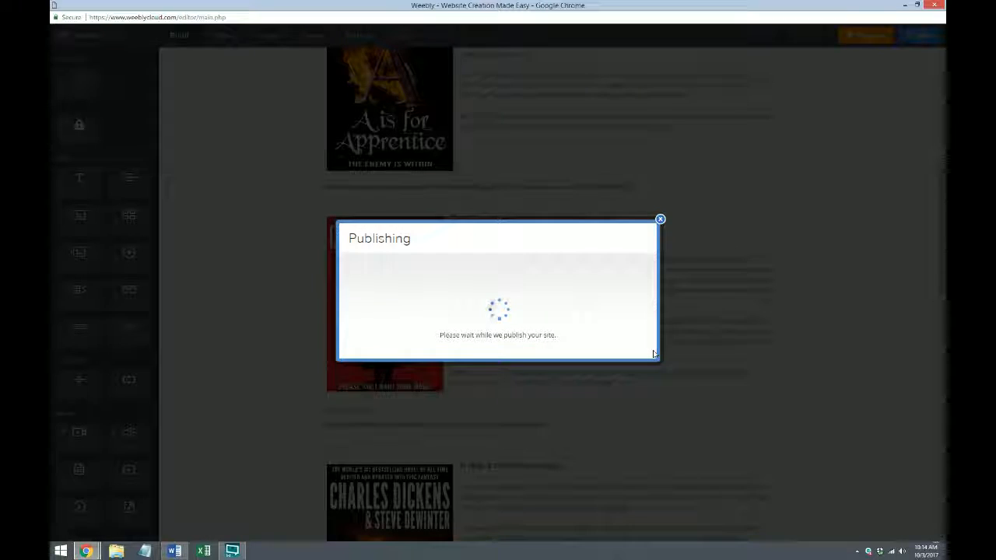
{"action": "left_click", "coordinate": [660, 175]}
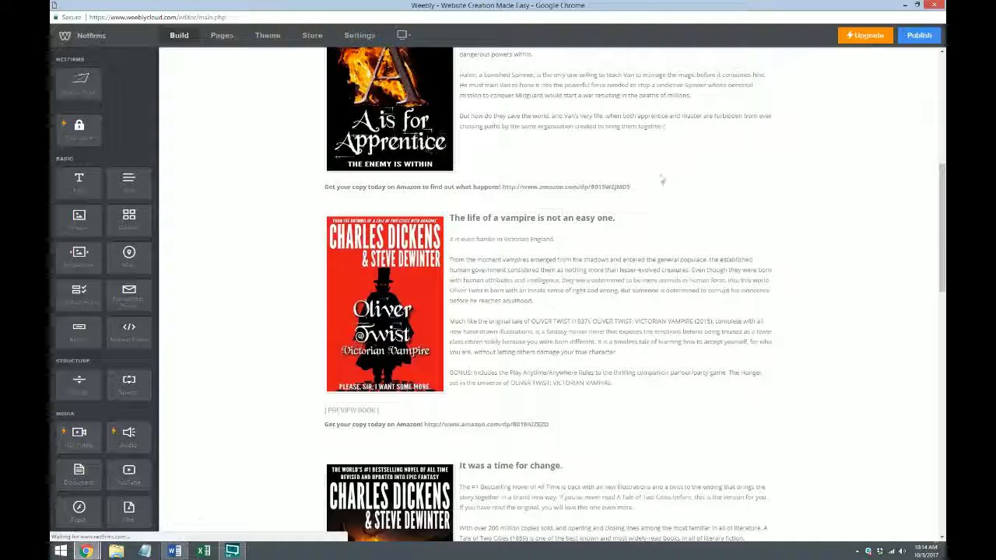
{"action": "mouse_move", "coordinate": [85, 550]}
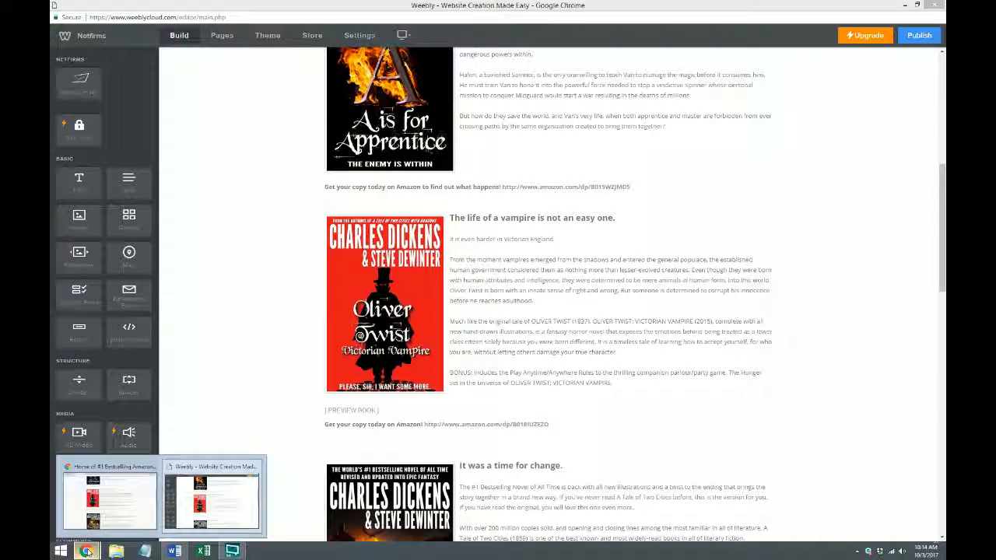
{"action": "left_click", "coordinate": [129, 505]}
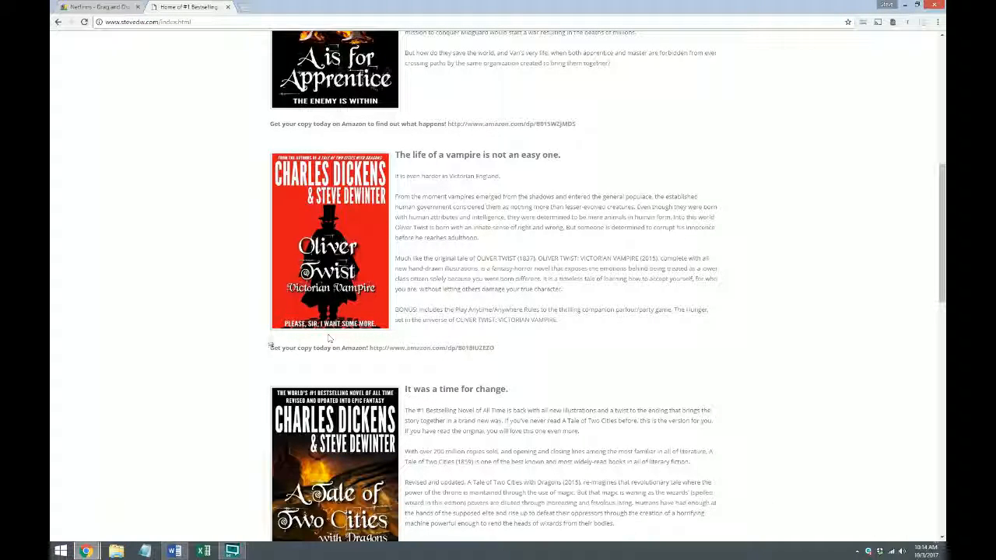
{"action": "left_click", "coordinate": [84, 23]}
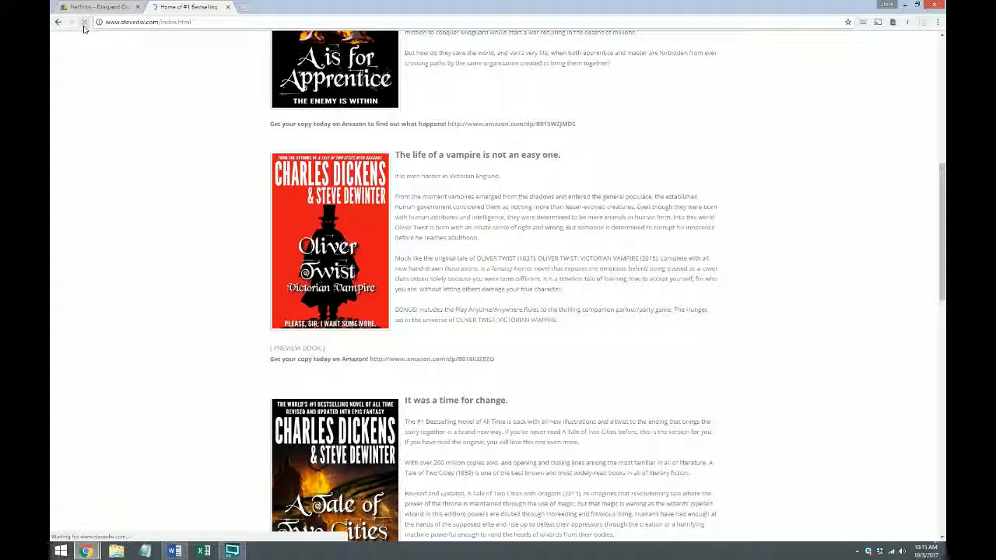
Open the Oliver Twist: Victorian Vampire preview from the live page's [ PREVIEW BOOK ] link and look over its cover page
{"action": "left_click", "coordinate": [311, 351]}
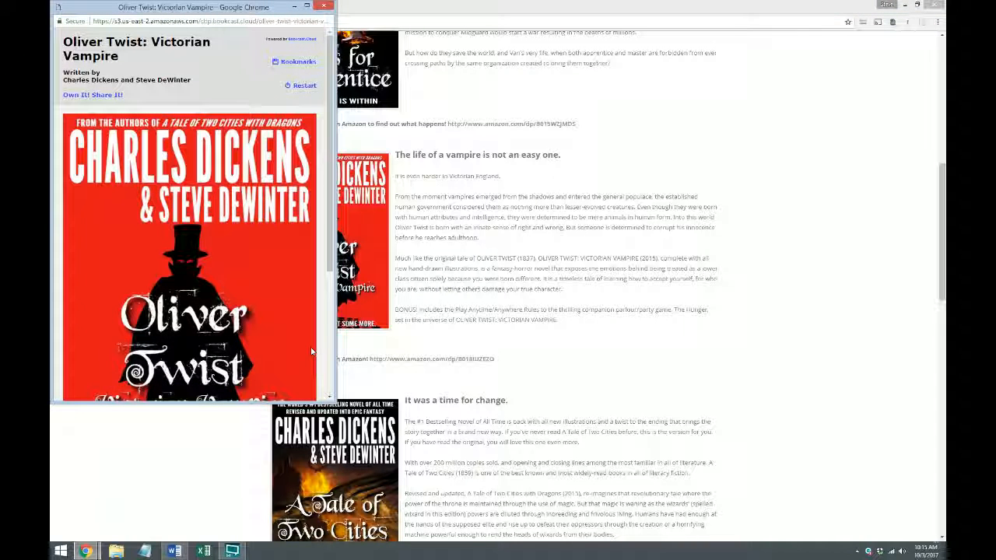
{"action": "scroll", "coordinate": [267, 276], "scroll_direction": "down", "scroll_amount": 5}
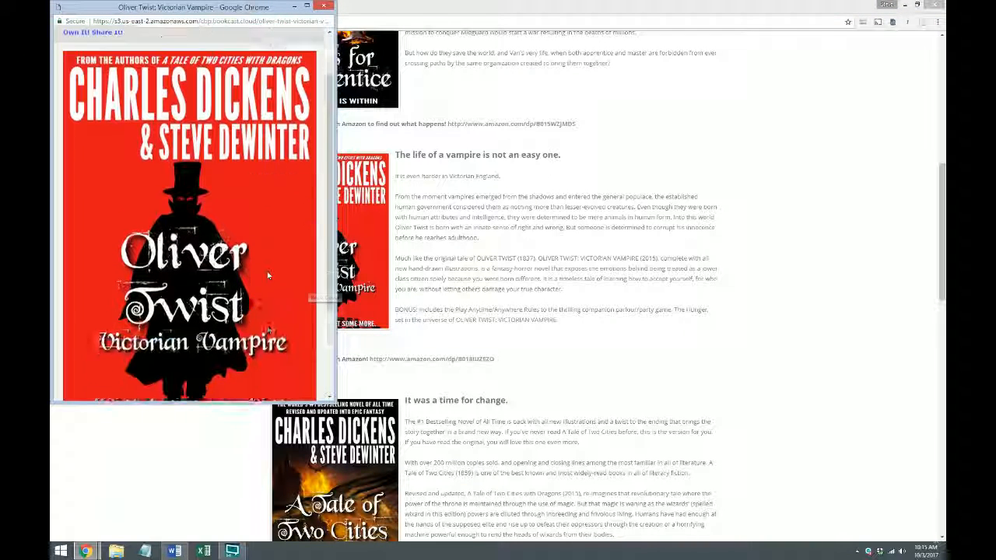
{"action": "scroll", "coordinate": [267, 276], "scroll_direction": "up", "scroll_amount": 5}
{"action": "scroll", "coordinate": [266, 274], "scroll_direction": "down", "scroll_amount": 5}
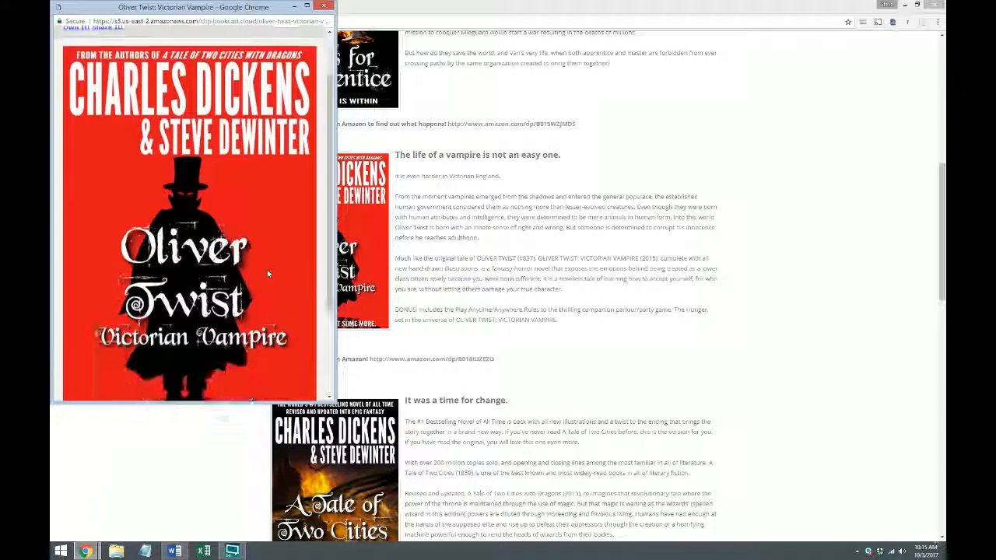
{"action": "scroll", "coordinate": [267, 273], "scroll_direction": "up", "scroll_amount": 5}
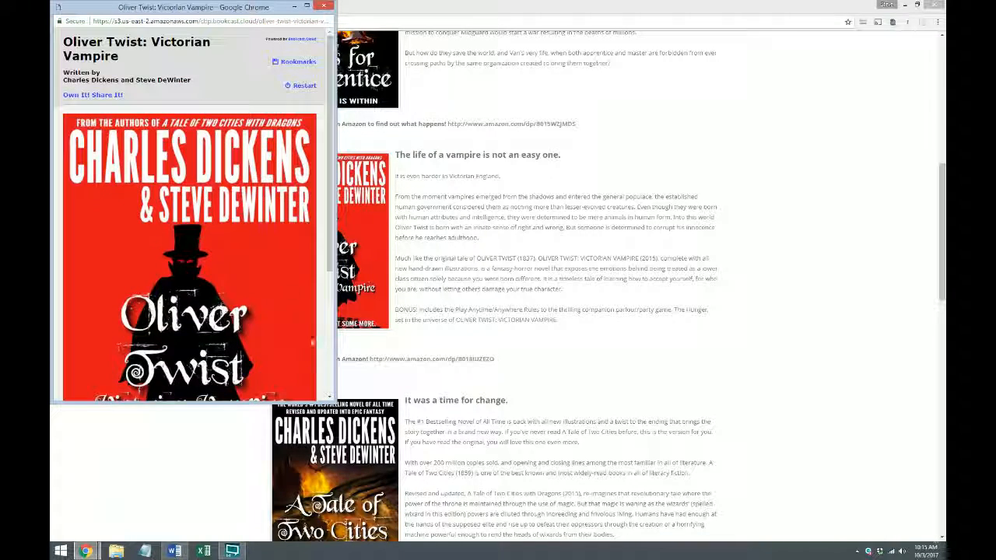
Make the preview window slightly taller and page forward through the book to the "The Workhouse of Oliver's Birth" illustration
{"action": "mouse_move", "coordinate": [335, 401]}
{"action": "left_mouse_down"}
{"action": "mouse_move", "coordinate": [399, 445]}
{"action": "mouse_move", "coordinate": [259, 373]}
{"action": "mouse_move", "coordinate": [223, 277]}
{"action": "mouse_move", "coordinate": [158, 355]}
{"action": "mouse_move", "coordinate": [268, 439]}
{"action": "mouse_move", "coordinate": [233, 402]}
{"action": "mouse_move", "coordinate": [396, 413]}
{"action": "mouse_move", "coordinate": [516, 471]}
{"action": "mouse_move", "coordinate": [782, 493]}
{"action": "mouse_move", "coordinate": [682, 493]}
{"action": "mouse_move", "coordinate": [678, 480]}
{"action": "mouse_move", "coordinate": [382, 459]}
{"action": "mouse_move", "coordinate": [292, 346]}
{"action": "mouse_move", "coordinate": [279, 366]}
{"action": "mouse_move", "coordinate": [337, 418]}
{"action": "left_mouse_up"}
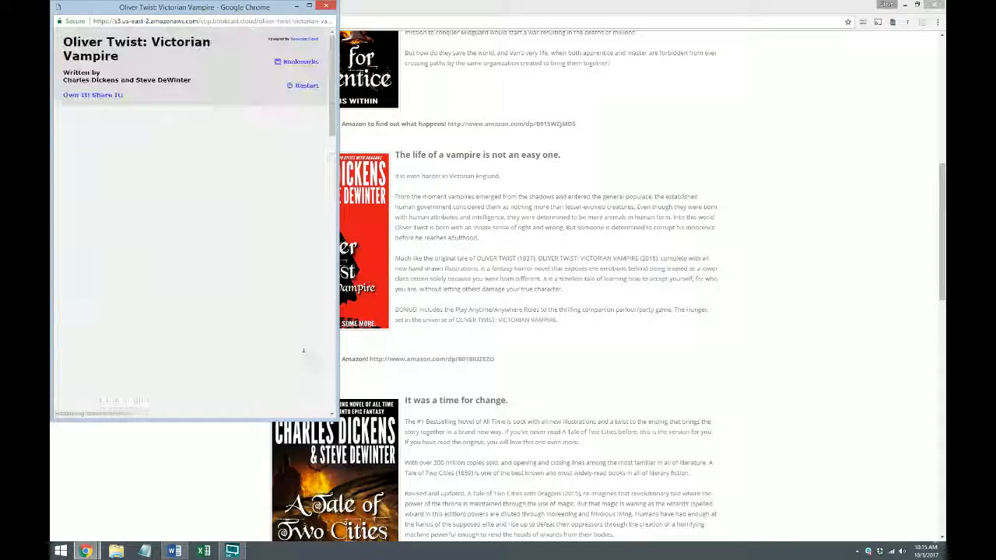
{"action": "scroll", "coordinate": [303, 350], "scroll_direction": "down", "scroll_amount": 10}
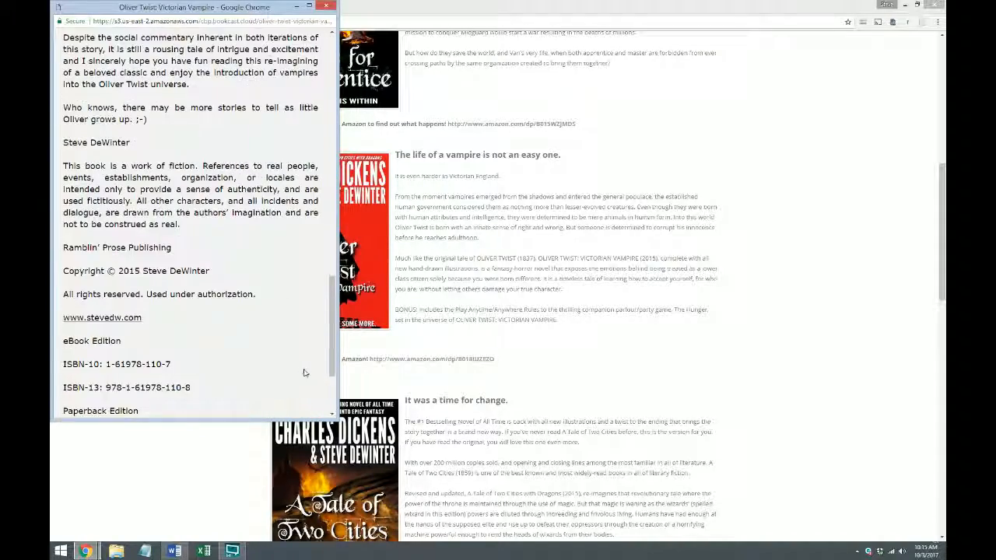
{"action": "left_click", "coordinate": [309, 372]}
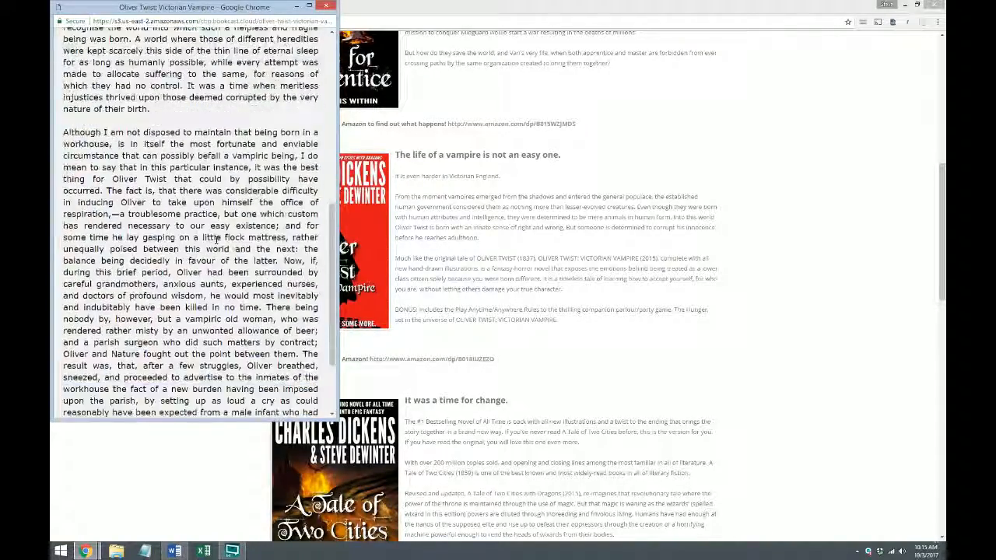
{"action": "scroll", "coordinate": [216, 240], "scroll_direction": "down", "scroll_amount": 2}
{"action": "left_click", "coordinate": [307, 371]}
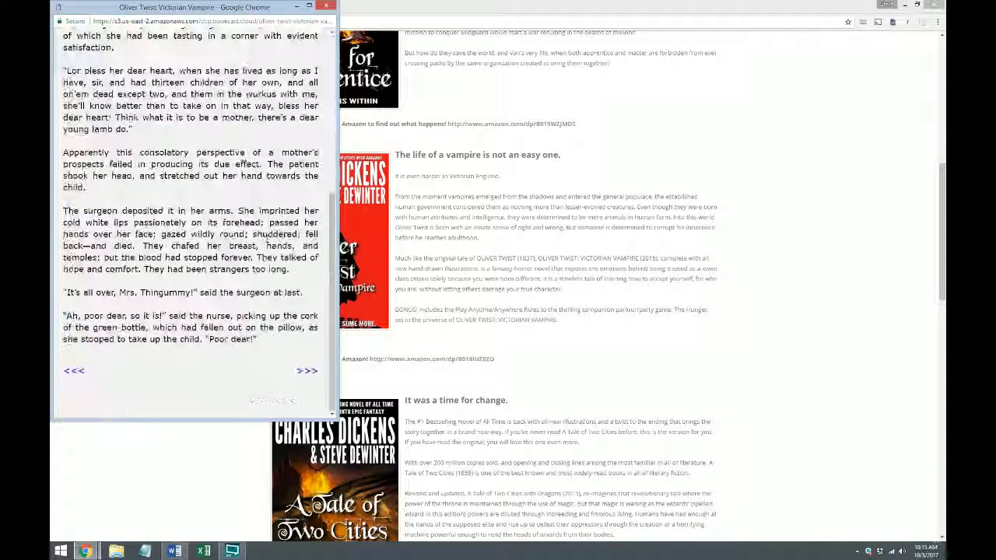
{"action": "left_click", "coordinate": [308, 372]}
{"action": "scroll", "coordinate": [304, 350], "scroll_direction": "down", "scroll_amount": 8}
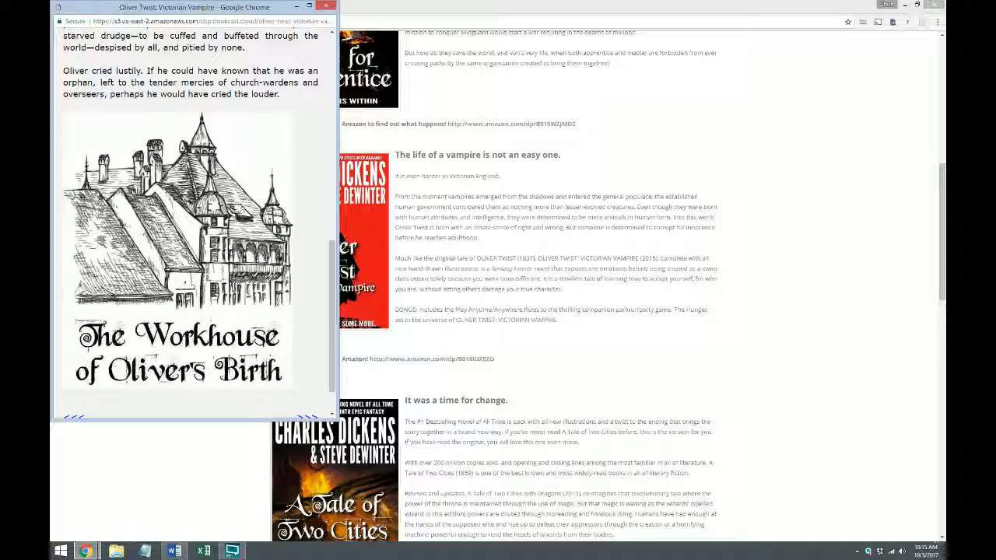
Enlarge the preview window in both width and height and advance the book to Chapter 2
{"action": "mouse_move", "coordinate": [332, 336]}
{"action": "left_mouse_down"}
{"action": "mouse_move", "coordinate": [333, 308]}
{"action": "mouse_move", "coordinate": [332, 336]}
{"action": "left_mouse_up"}
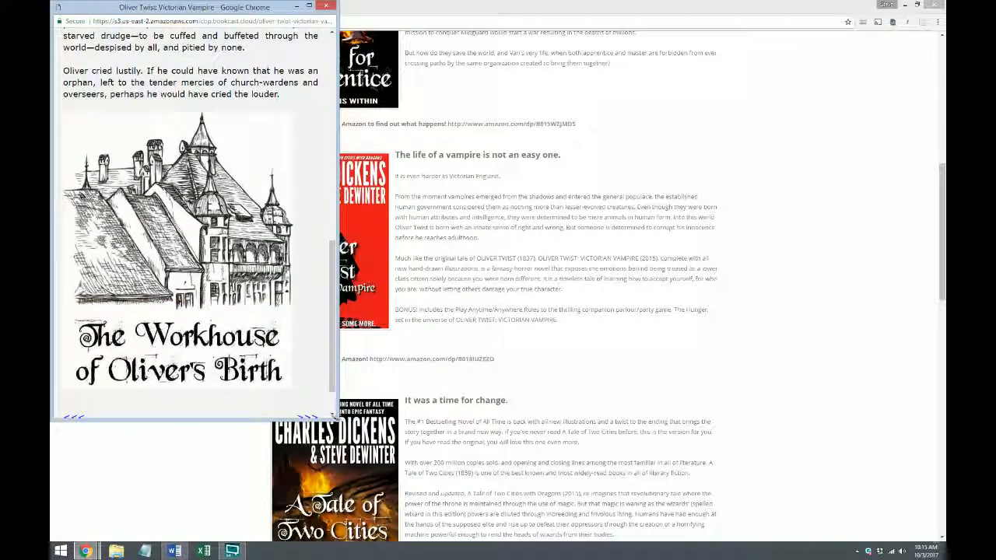
{"action": "left_click_drag", "start_coordinate": [337, 418], "coordinate": [281, 386]}
{"action": "left_click_drag", "start_coordinate": [205, 374], "coordinate": [420, 508]}
{"action": "scroll", "coordinate": [386, 466], "scroll_direction": "down", "scroll_amount": 2}
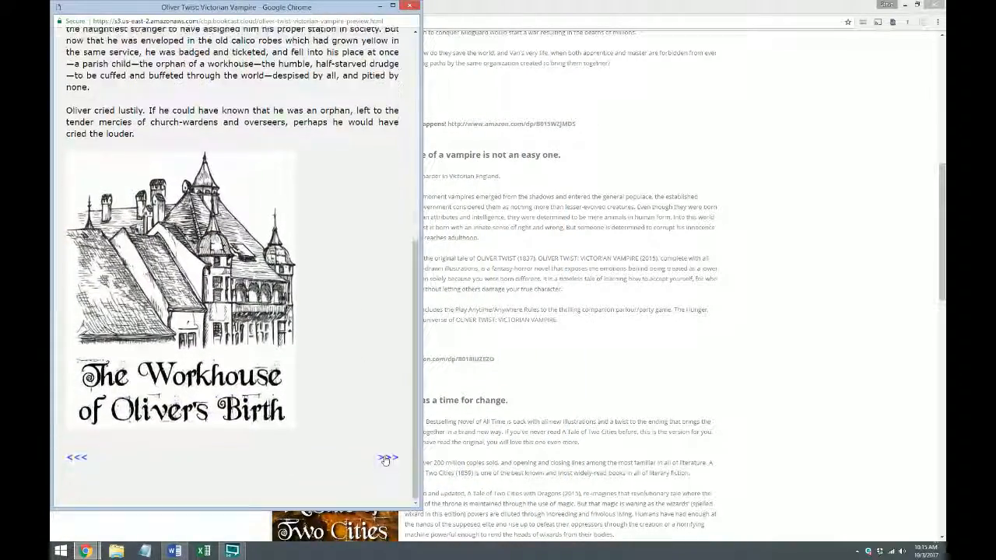
{"action": "left_click", "coordinate": [385, 464]}
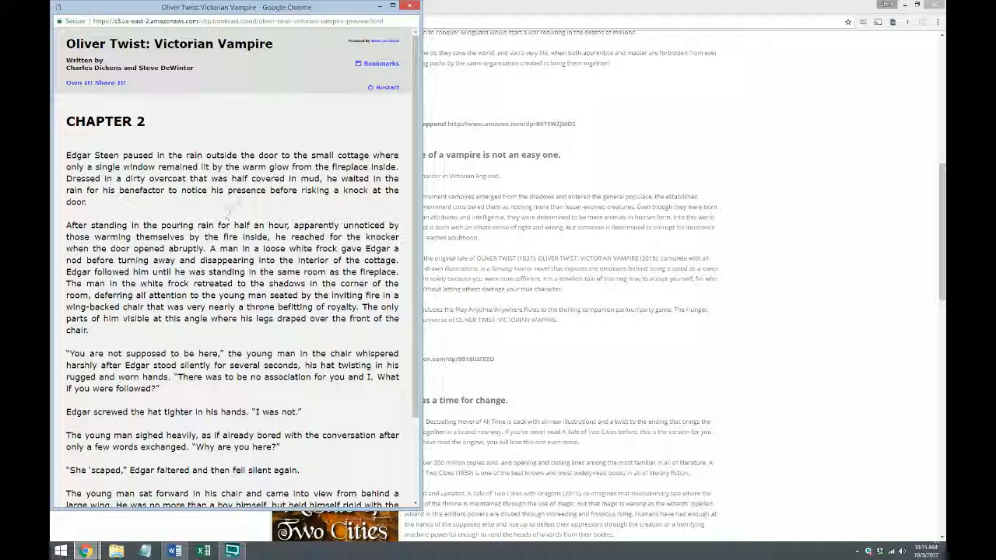
Close the book preview window and review the Oliver Twist listing with its preview link on the live page
{"action": "left_click", "coordinate": [410, 6]}
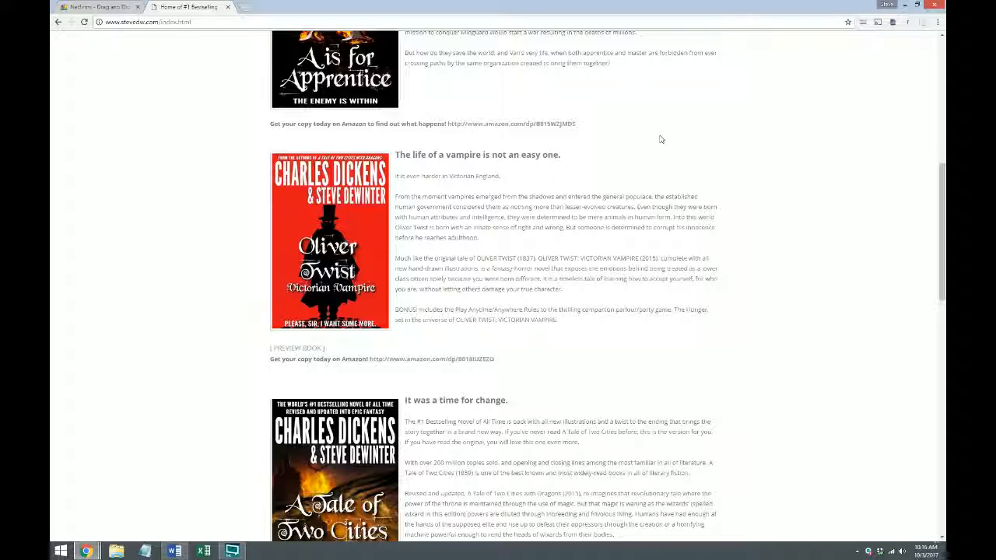
{"action": "scroll", "coordinate": [658, 138], "scroll_direction": "up", "scroll_amount": 5}
{"action": "scroll", "coordinate": [303, 327], "scroll_direction": "down", "scroll_amount": 5}
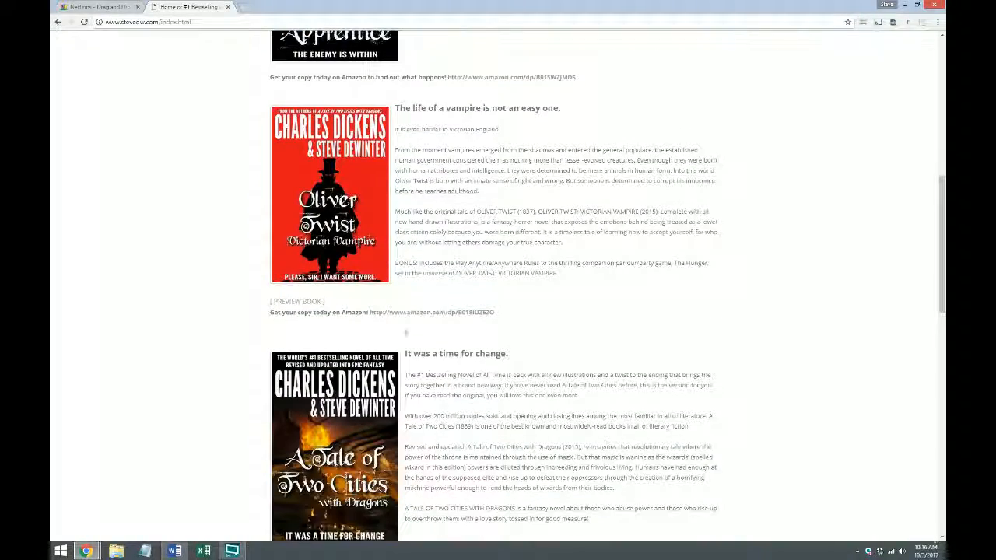
Reopen the Oliver Twist preview at the most recently viewed page, advance one page past the start of Chapter 2, and close the preview
{"action": "left_click", "coordinate": [298, 302]}
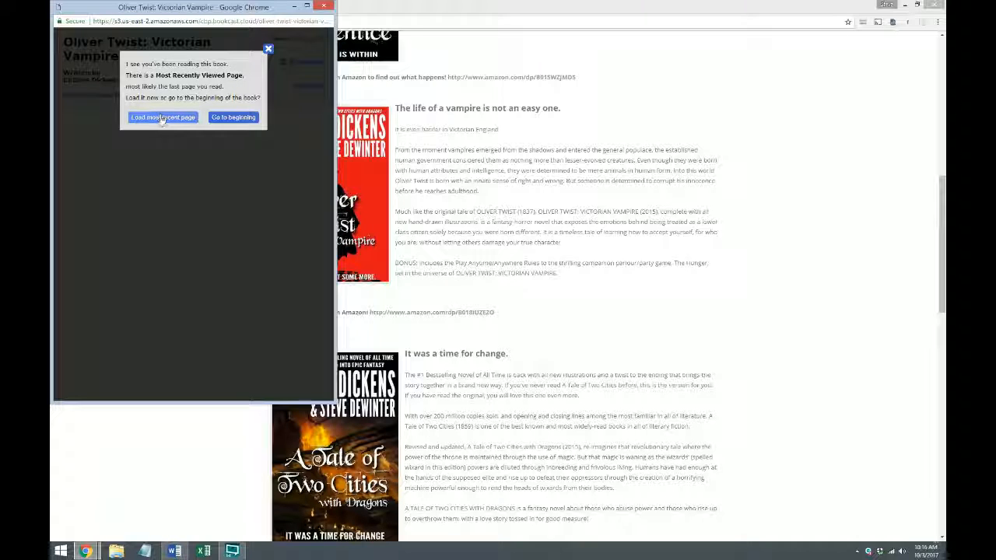
{"action": "left_click", "coordinate": [160, 117]}
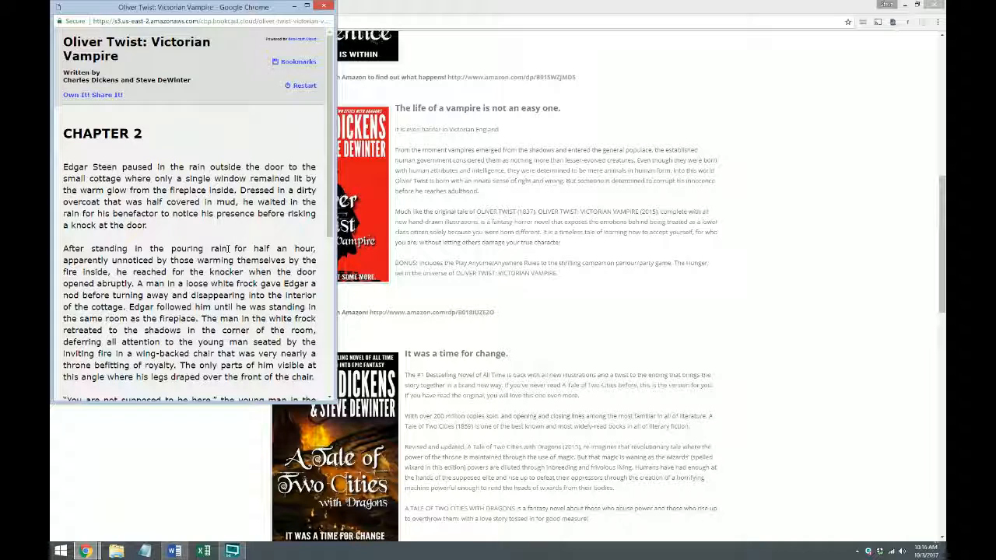
{"action": "scroll", "coordinate": [233, 264], "scroll_direction": "down", "scroll_amount": 5}
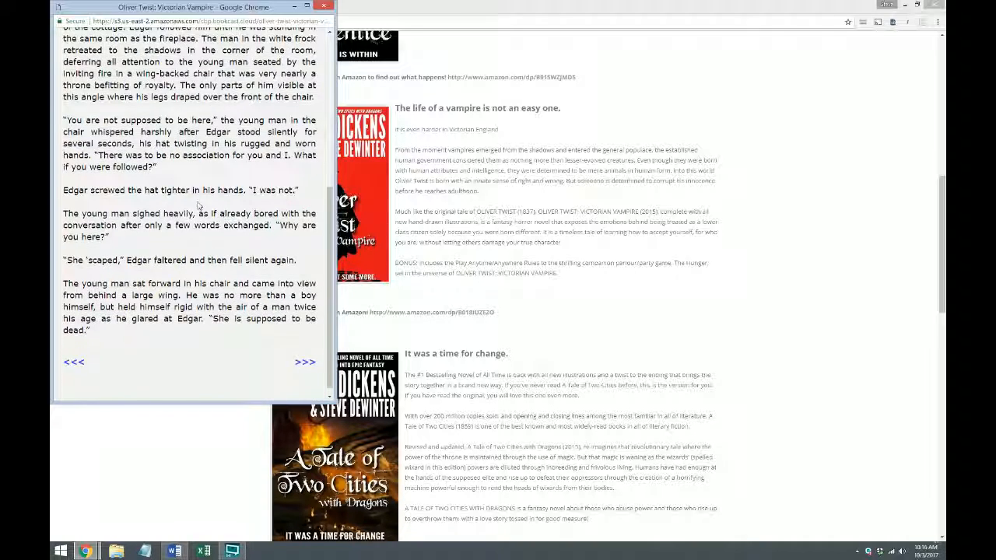
{"action": "left_click", "coordinate": [300, 352]}
{"action": "left_click", "coordinate": [317, 8]}
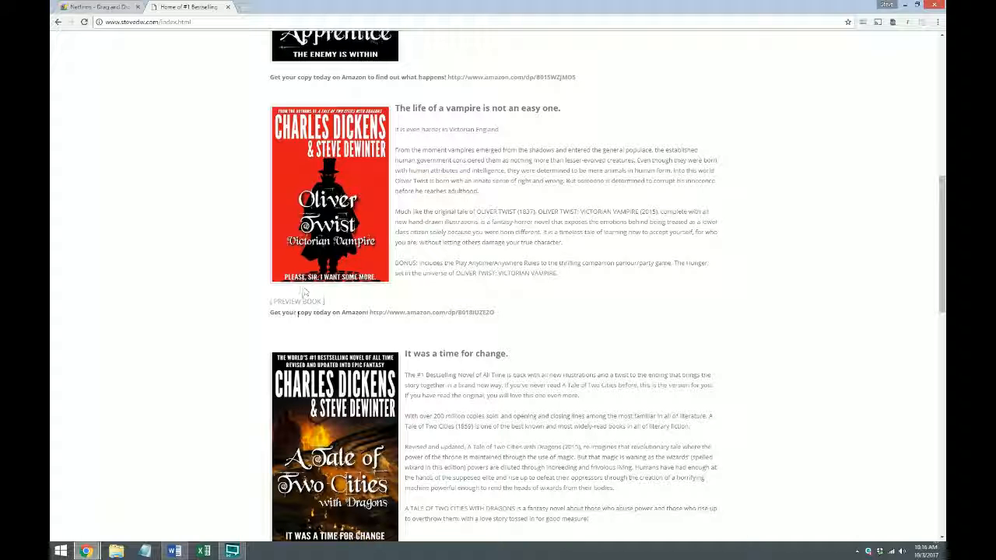
Open the Oliver Twist preview again at the most recent page, look over that page's text, and close the preview window
{"action": "left_click", "coordinate": [301, 302]}
{"action": "left_click", "coordinate": [165, 116]}
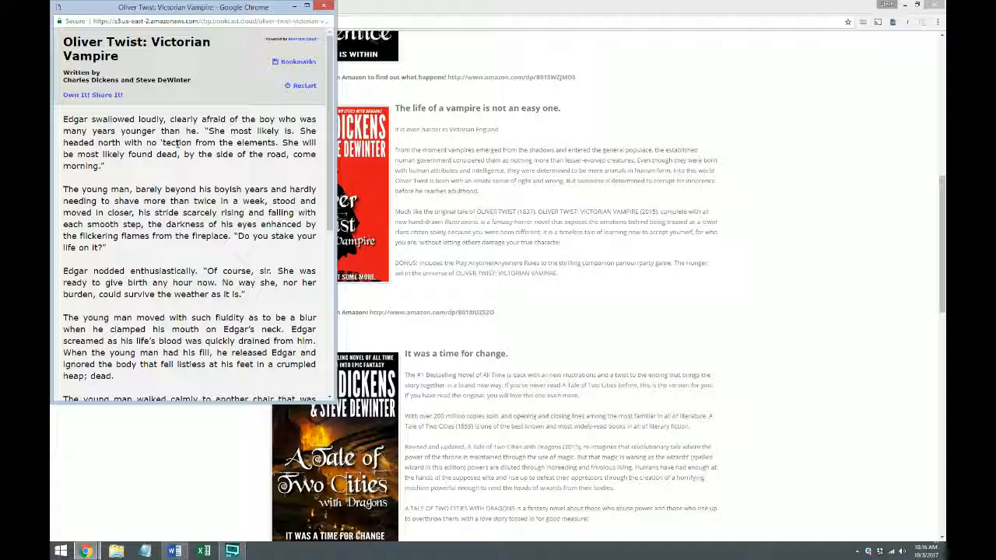
{"action": "scroll", "coordinate": [179, 145], "scroll_direction": "down", "scroll_amount": 4}
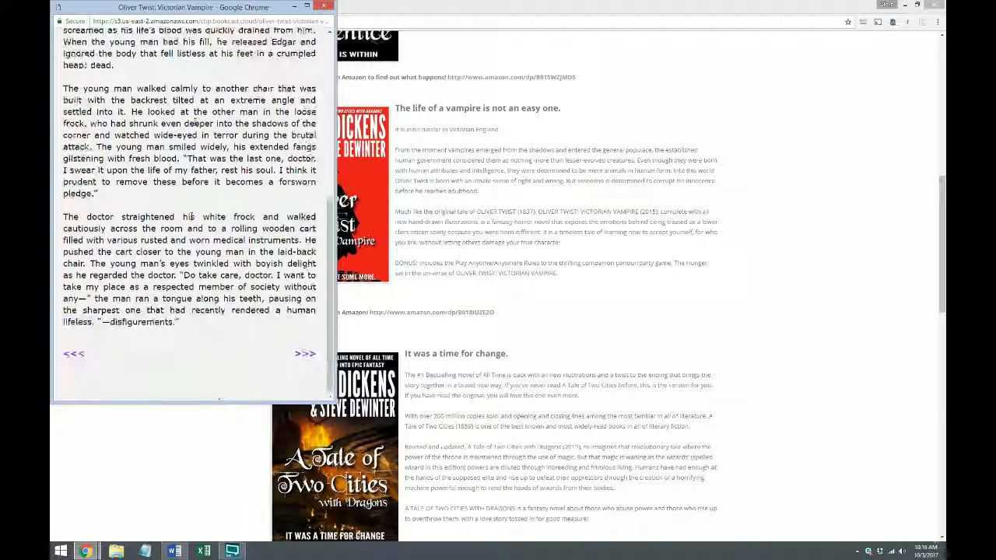
{"action": "scroll", "coordinate": [190, 204], "scroll_direction": "up", "scroll_amount": 4}
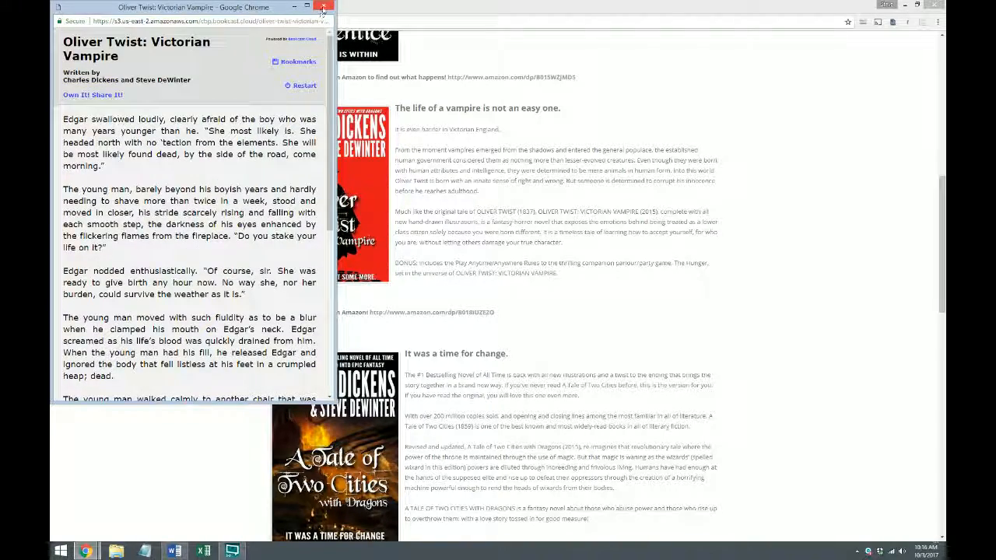
{"action": "left_click", "coordinate": [324, 6]}
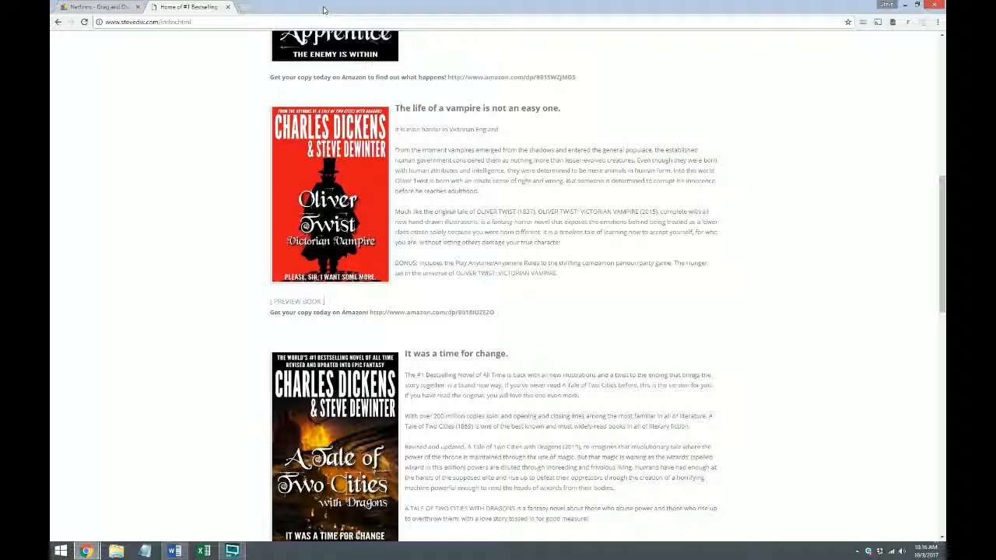